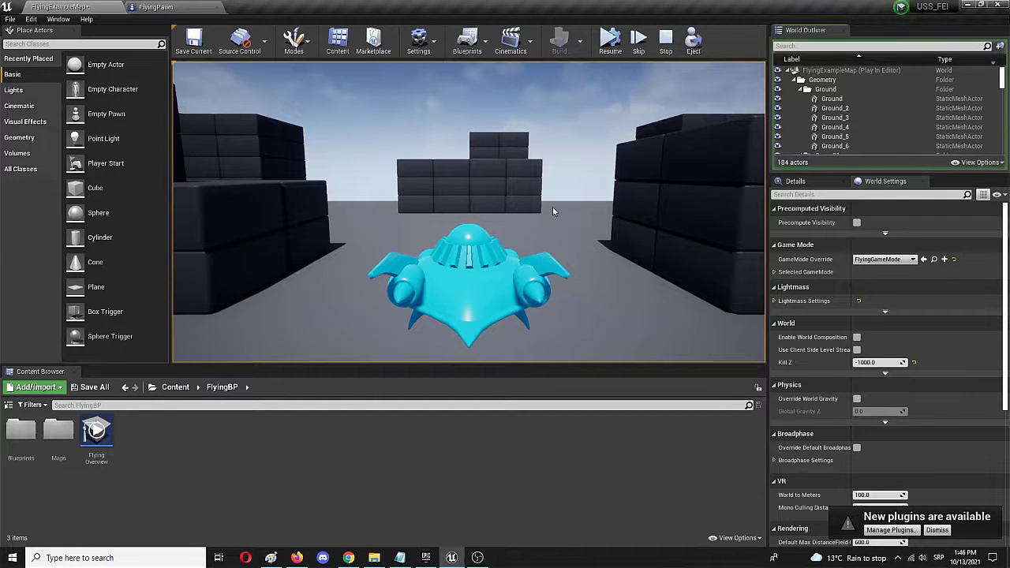
Resume the paused play session, fly the ship around the level in several directions, and end the session
click(609, 43)
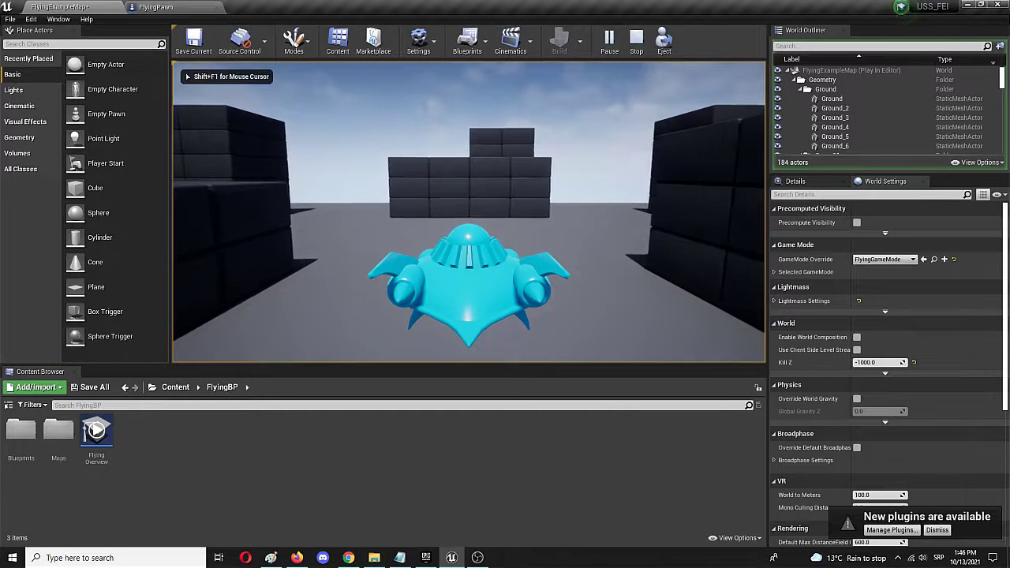
key(Up)
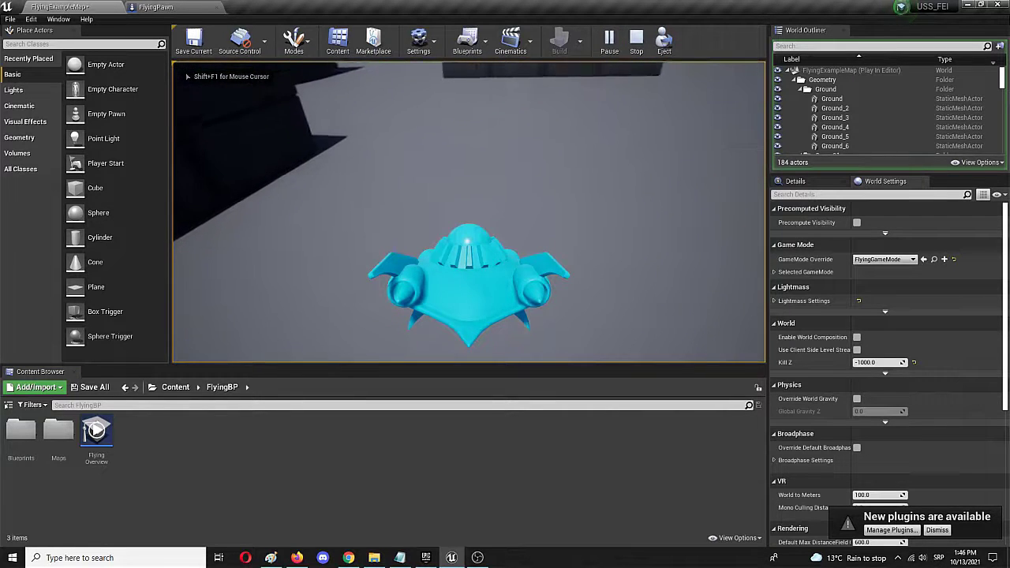
key(Down)
key(Right)
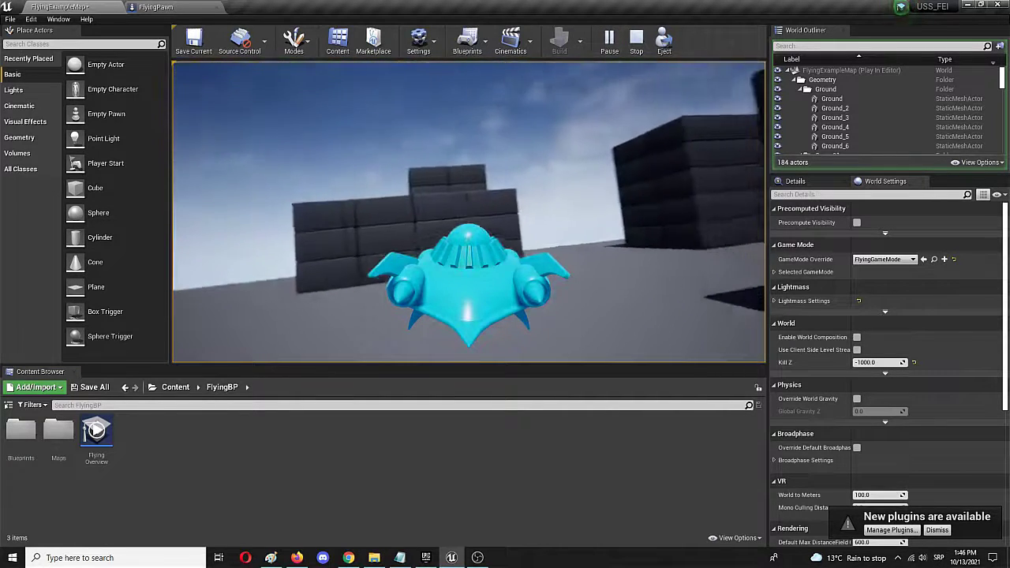
key(Up)
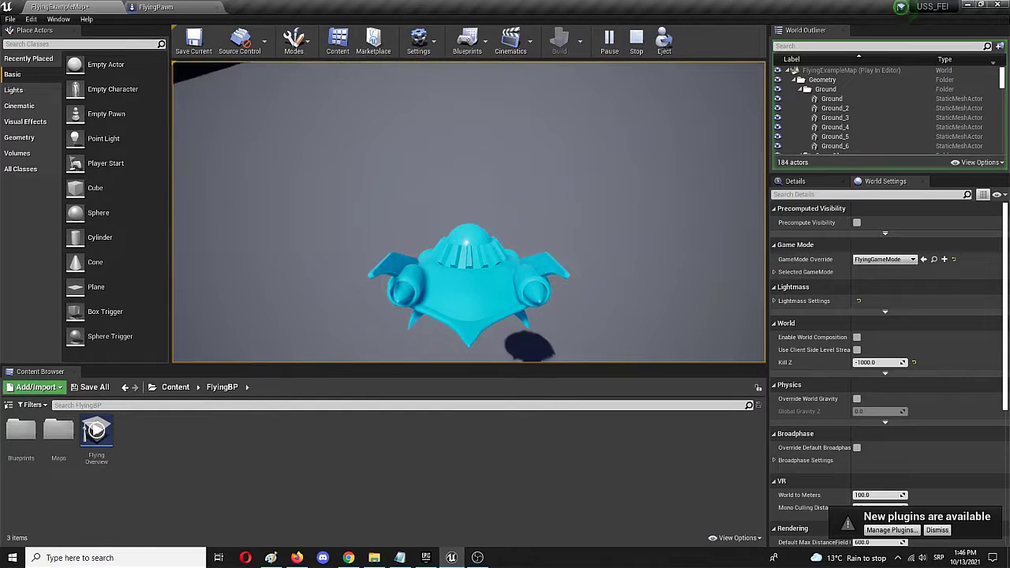
key(Down)
key(Up)
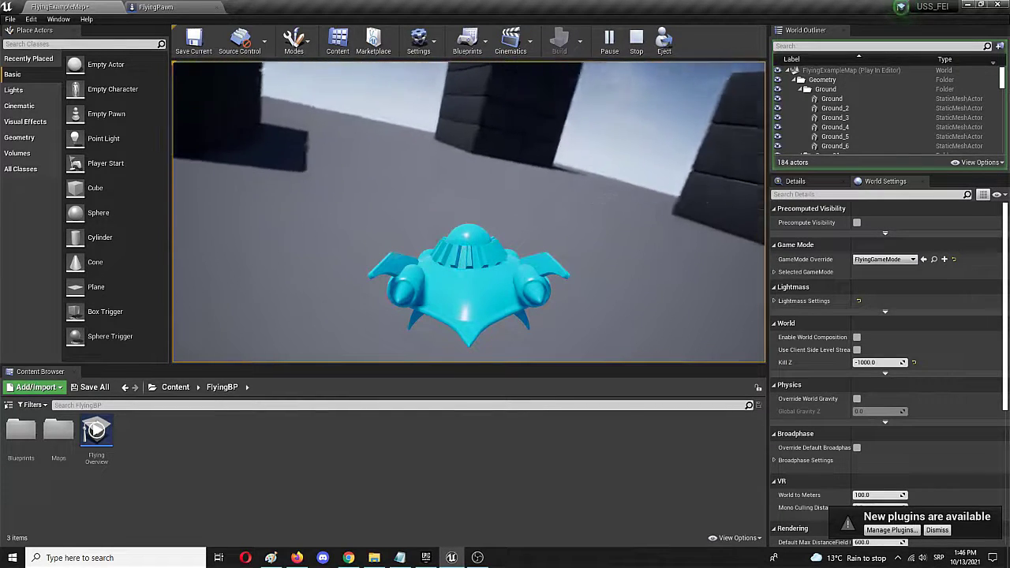
key(Down)
key(Down)
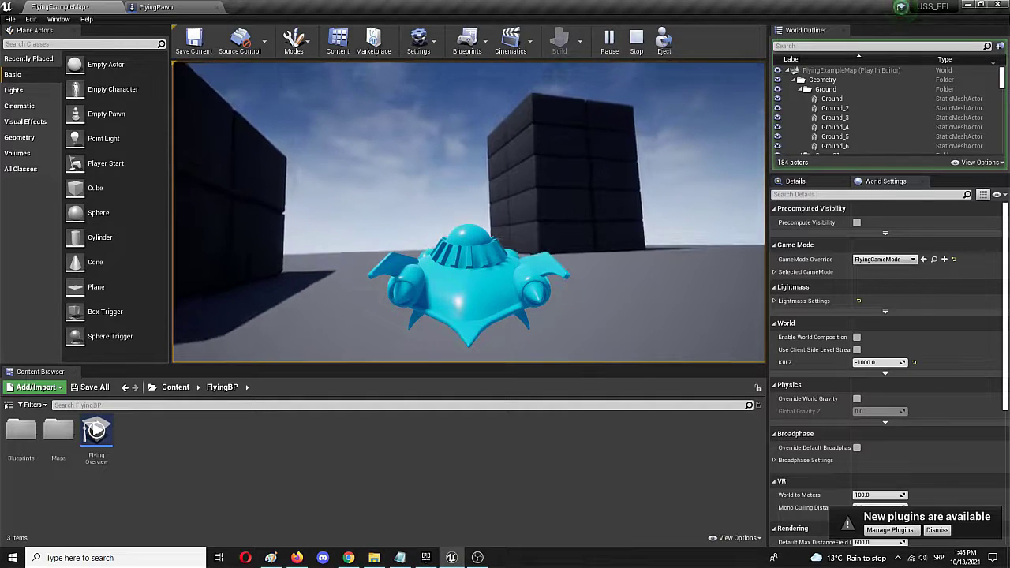
key(Up)
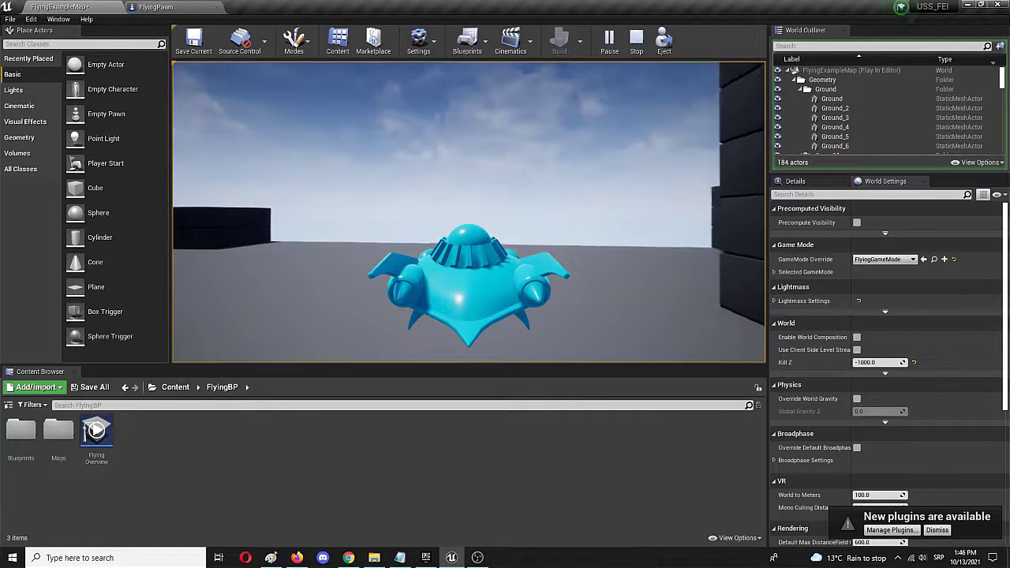
key(Left)
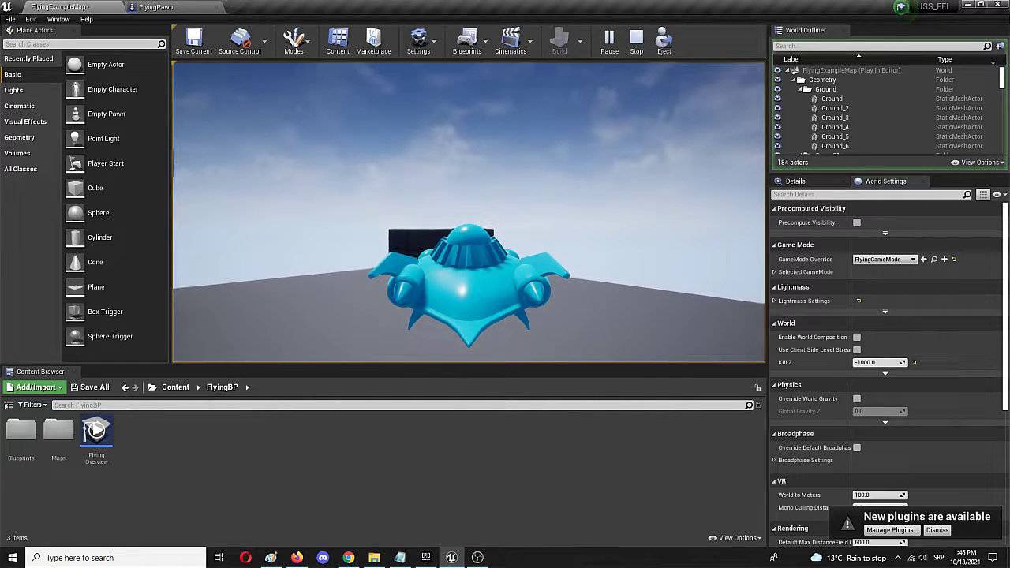
key(Down)
key(Up)
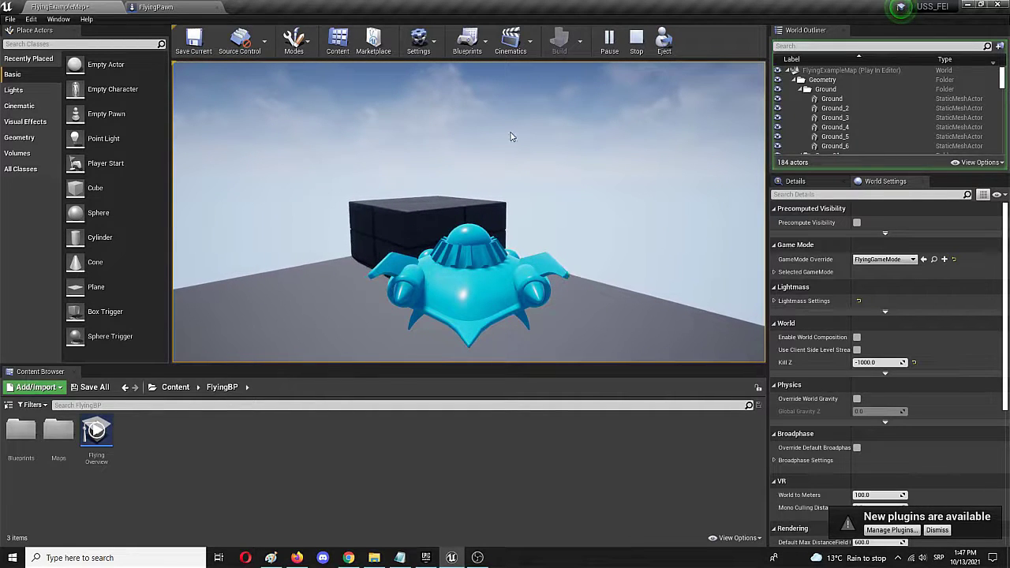
key(Escape)
Select the flying ship in the level and open its FlyingPawn blueprint for editing
right_drag(541, 273, 241, 166)
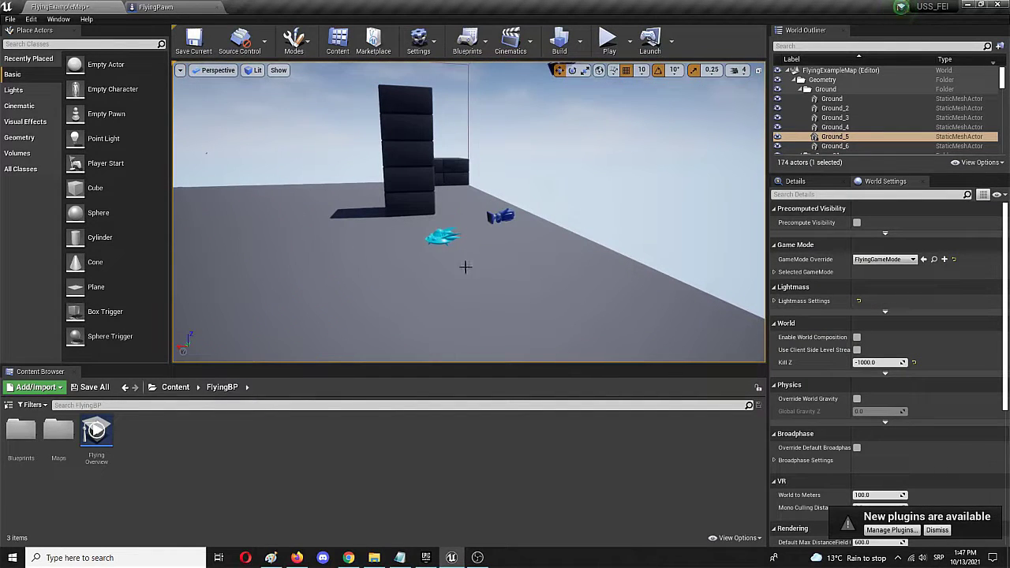
click(457, 236)
click(439, 236)
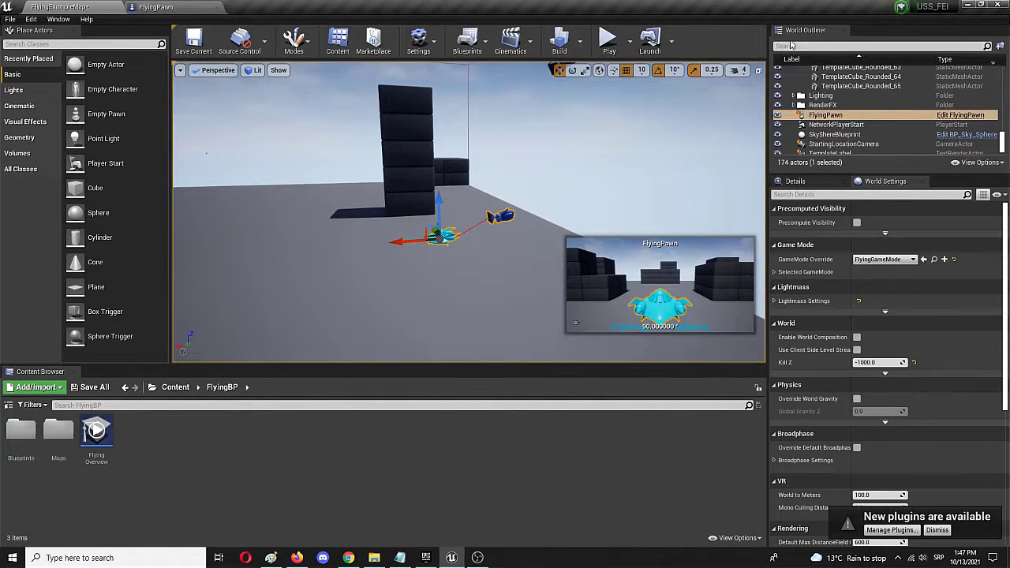
right_click(855, 118)
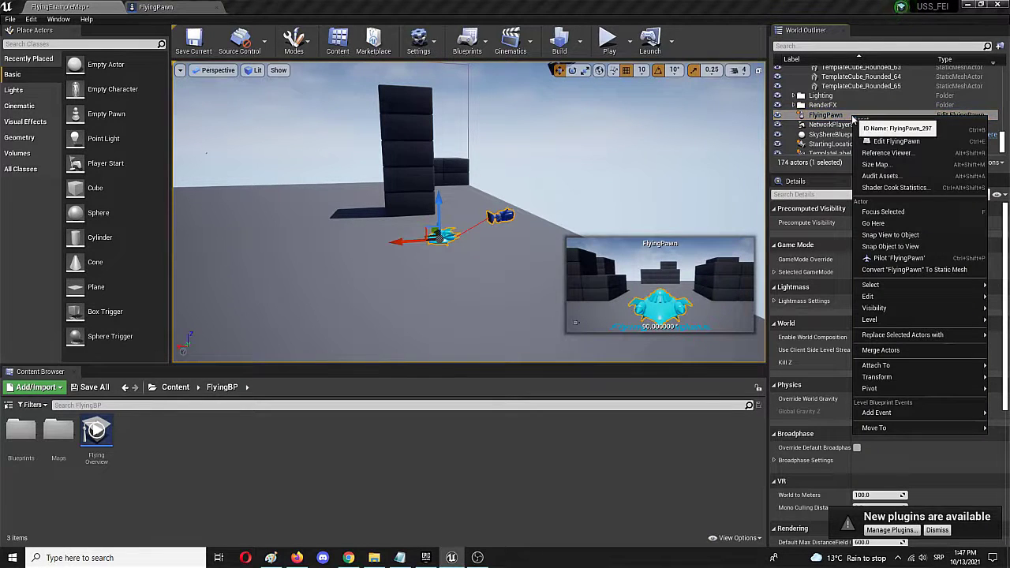
click(886, 142)
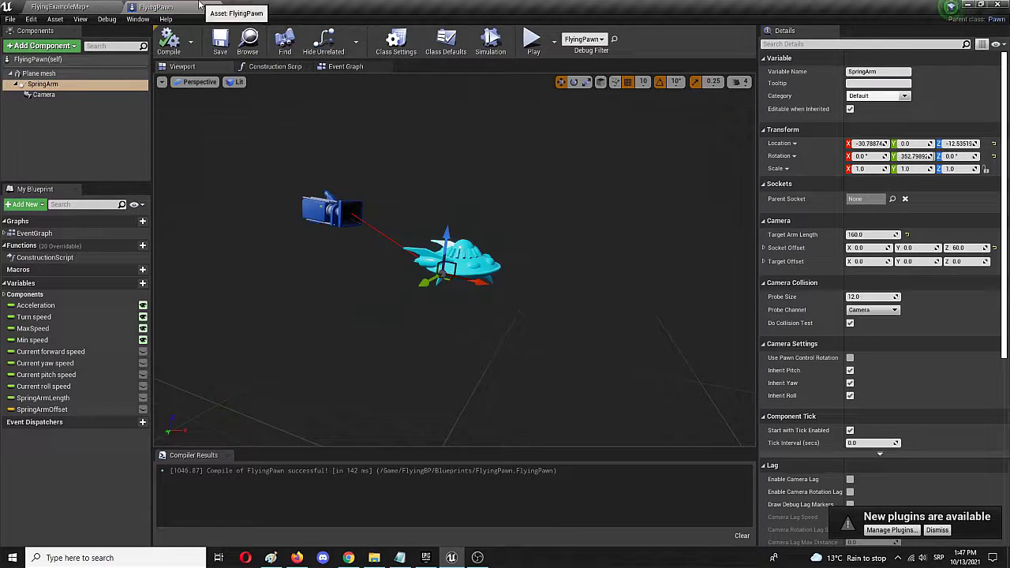
Look over the pawn's Construction Script and Event Graph, and return to its 3D viewport
click(286, 66)
click(357, 69)
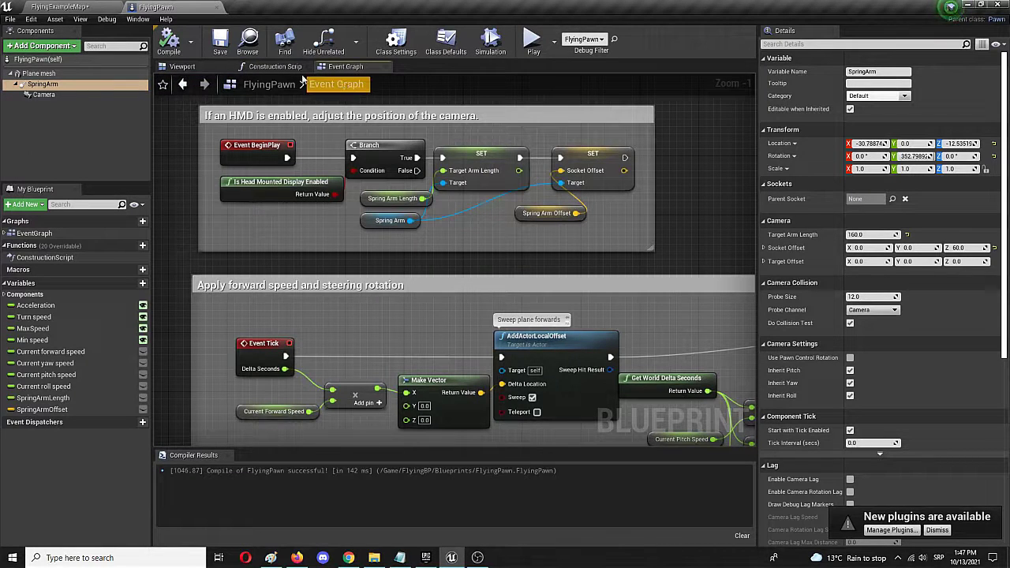
click(182, 67)
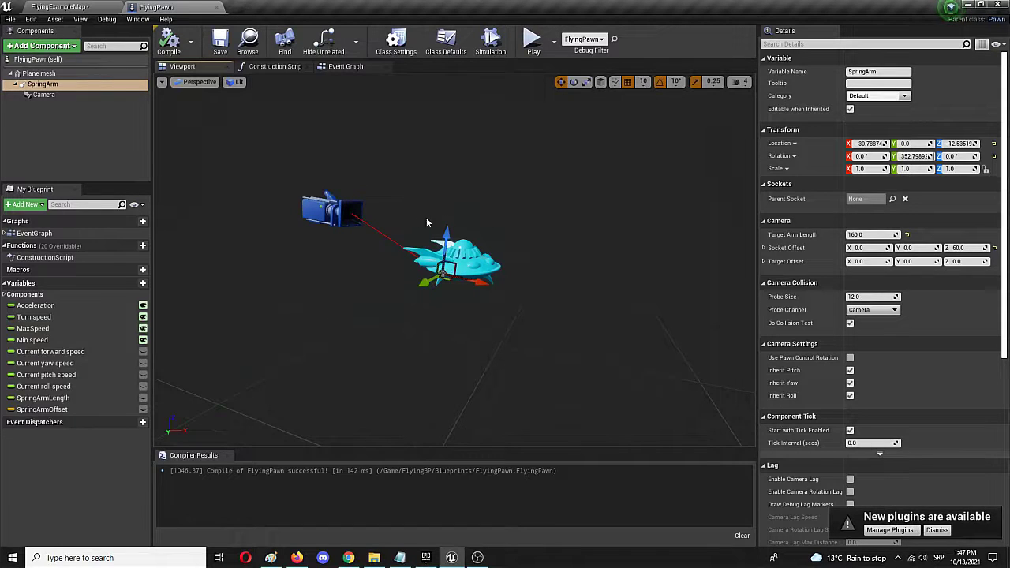
Inspect the properties of the Plane mesh, SpringArm and Camera components
click(50, 73)
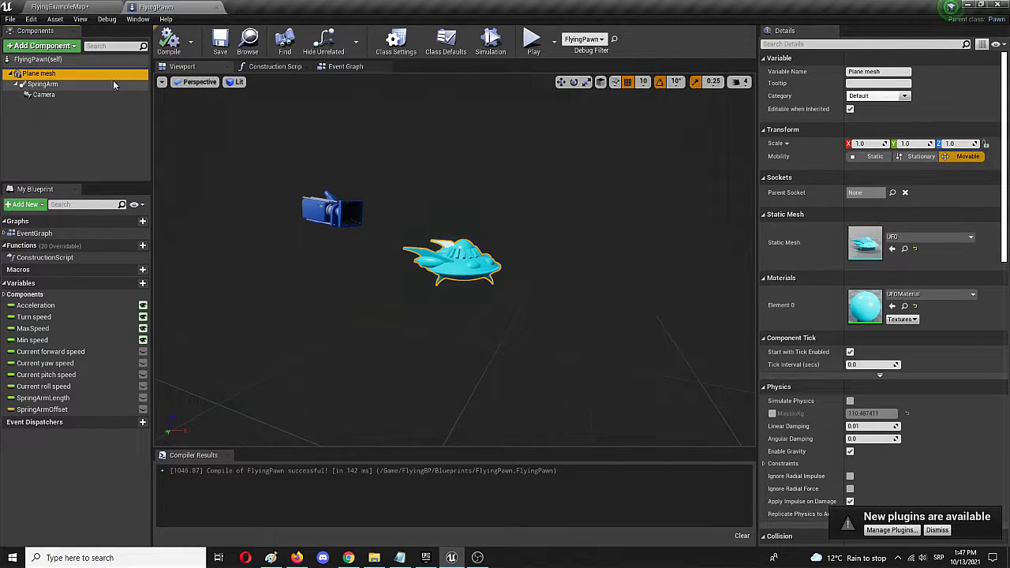
click(44, 84)
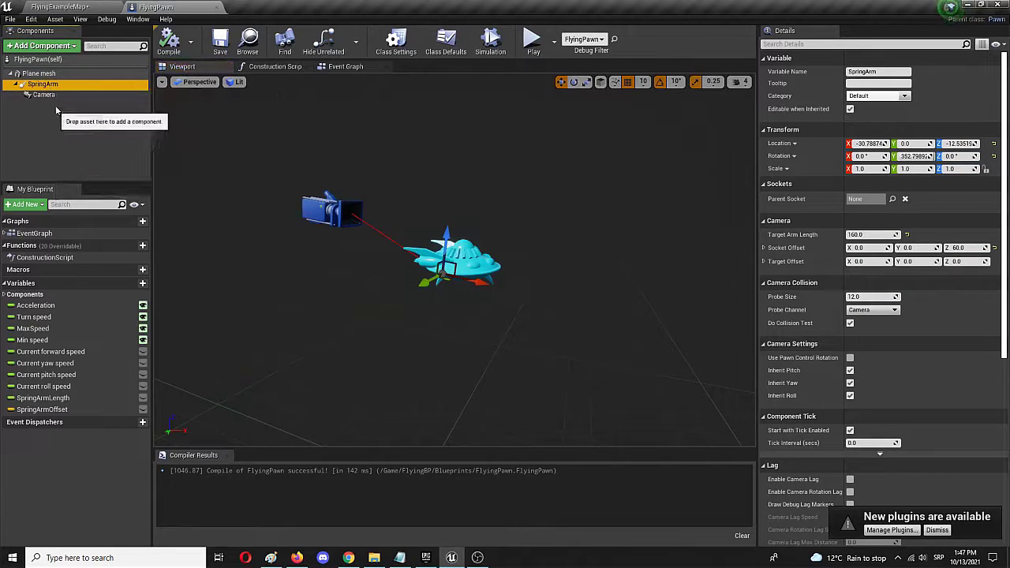
click(57, 95)
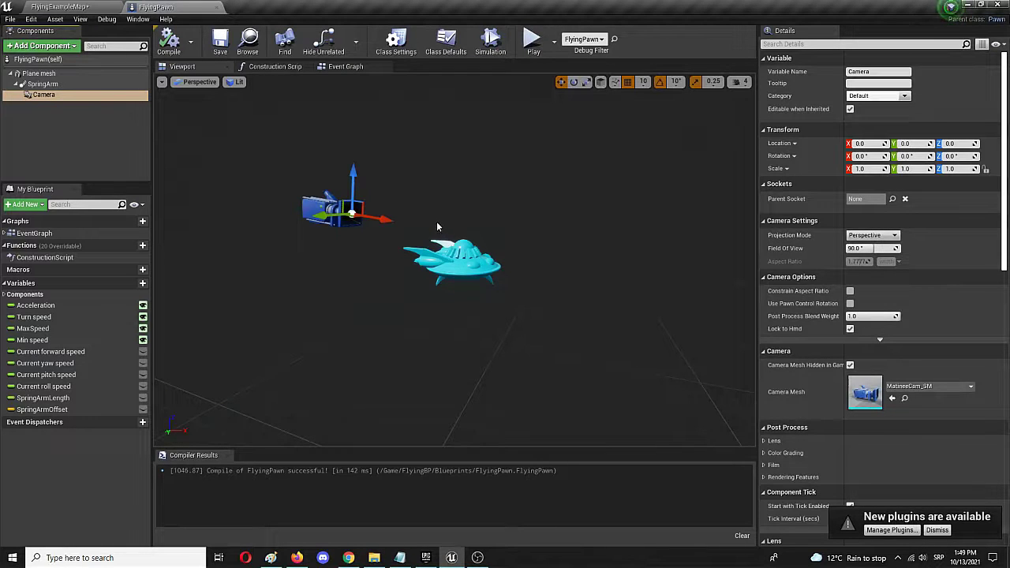
click(62, 84)
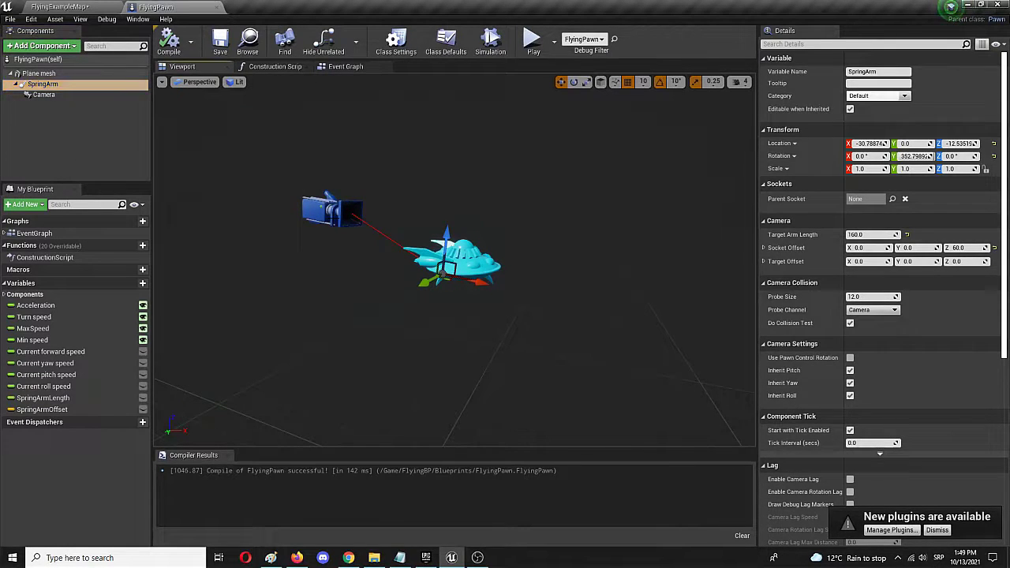
click(44, 95)
Set the SpringArm component's X location to -25
click(57, 85)
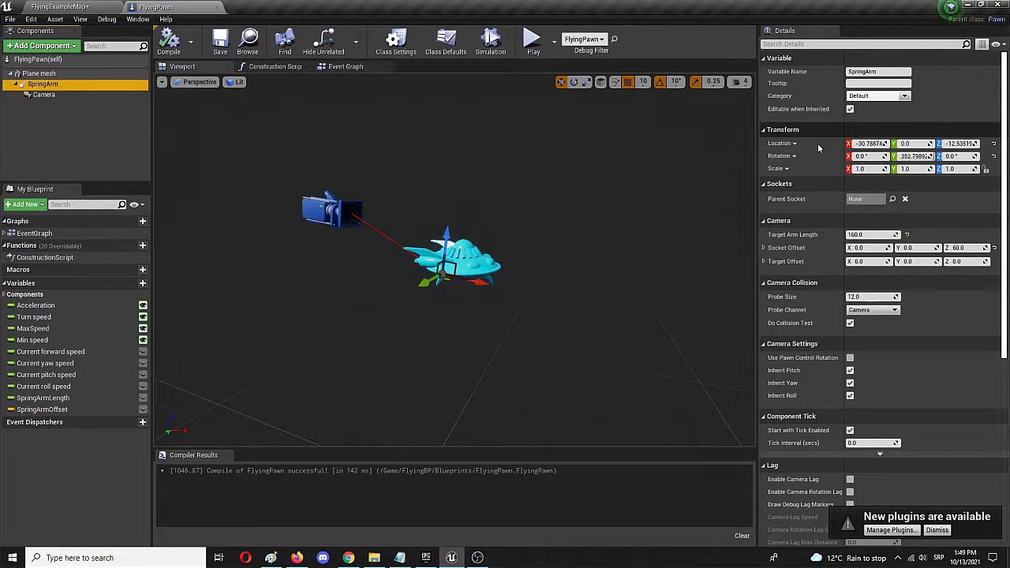
click(868, 144)
text(-10)
key(Return)
mouse_move(868, 144)
mouse_down()
mouse_move(840, 143)
mouse_move(859, 143)
mouse_up()
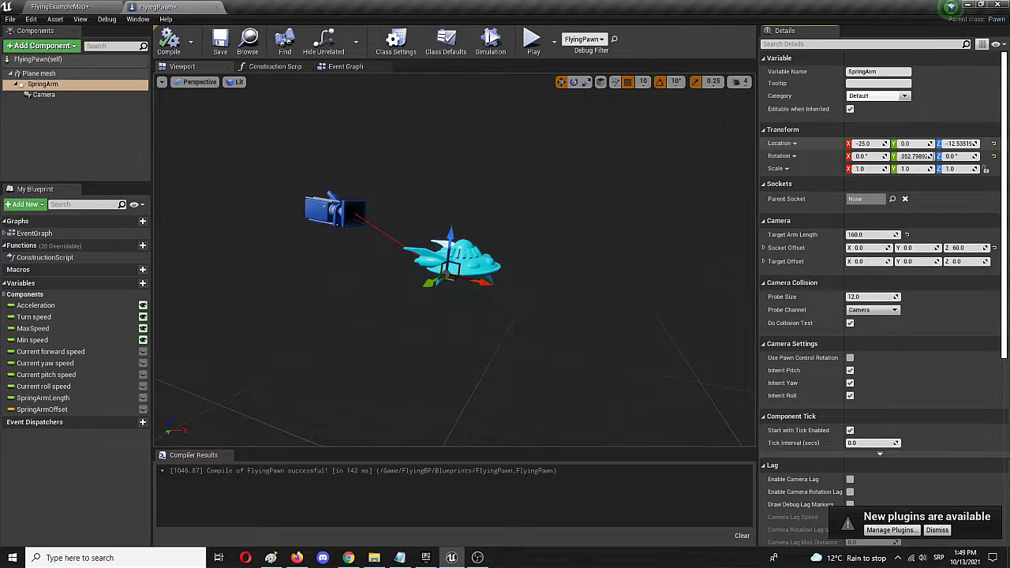
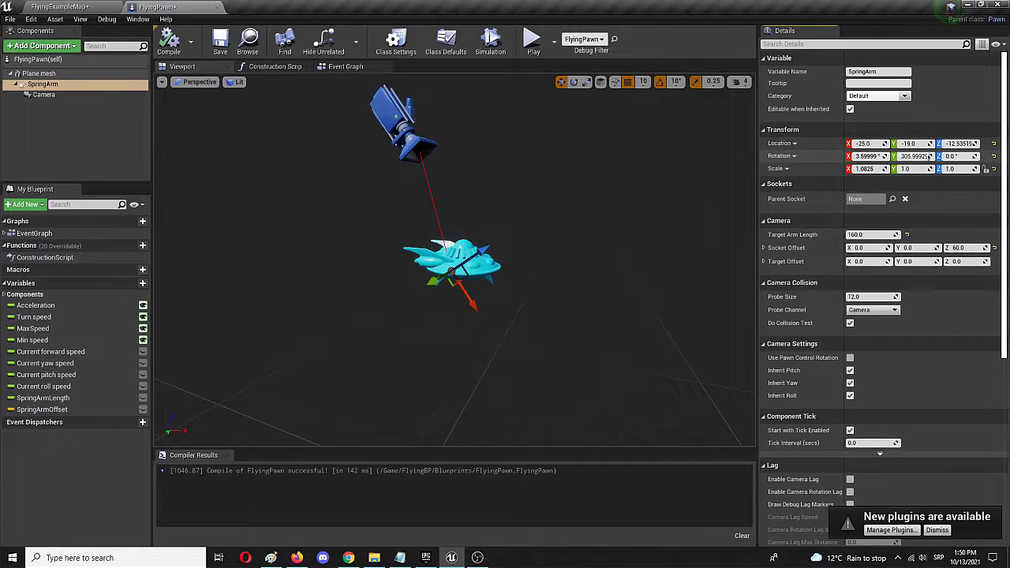
Tilt the Camera component to a Y rotation of about 334.8°
click(45, 94)
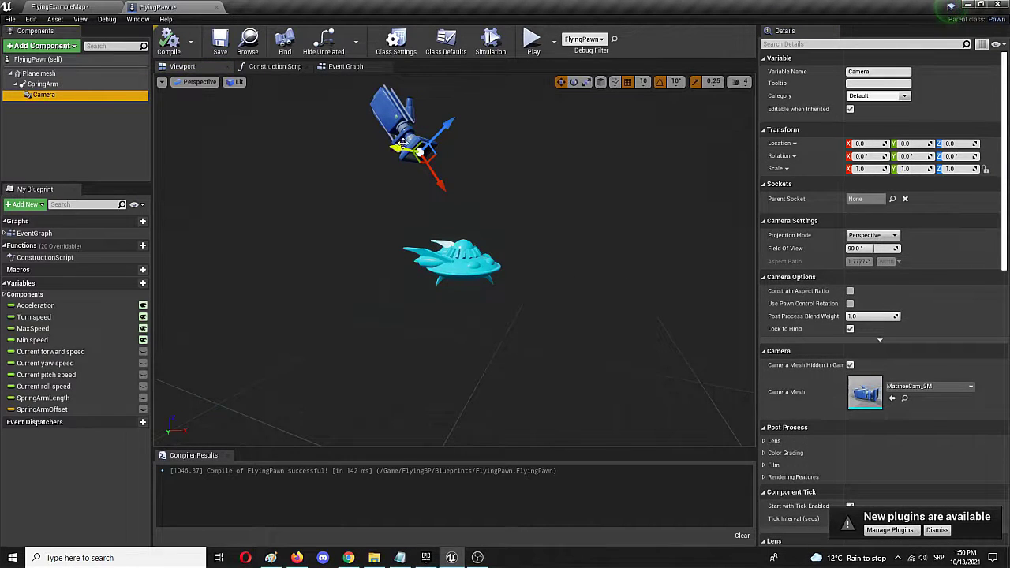
mouse_move(908, 165)
mouse_down()
mouse_move(932, 166)
mouse_move(908, 166)
mouse_move(932, 156)
mouse_move(892, 155)
mouse_move(930, 155)
mouse_move(910, 155)
mouse_up()
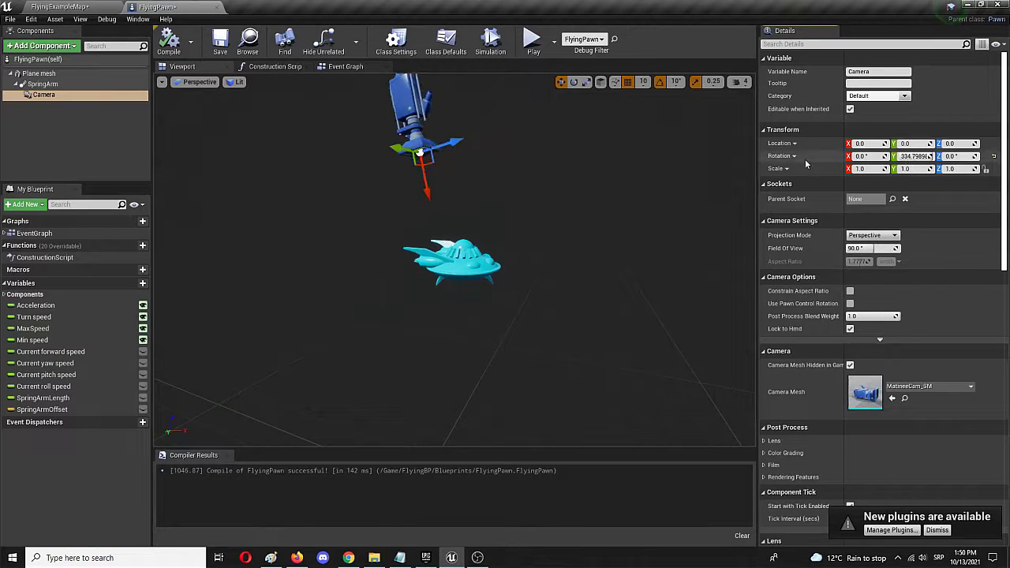
Move the SpringArm back and up to about X -141.8, Z 122.8, and adjust its Y rotation to about 324°
click(56, 85)
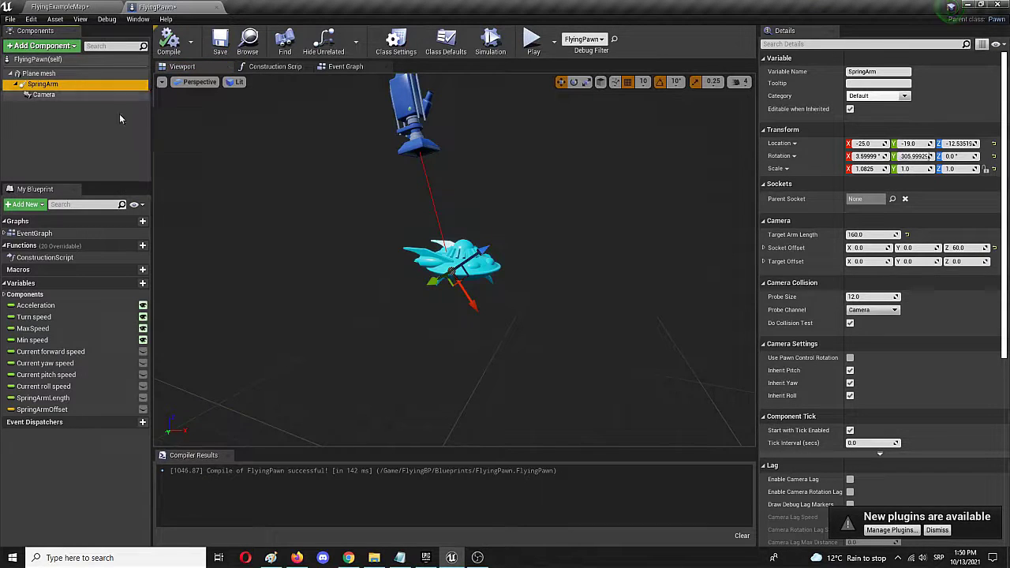
drag(470, 305, 438, 248)
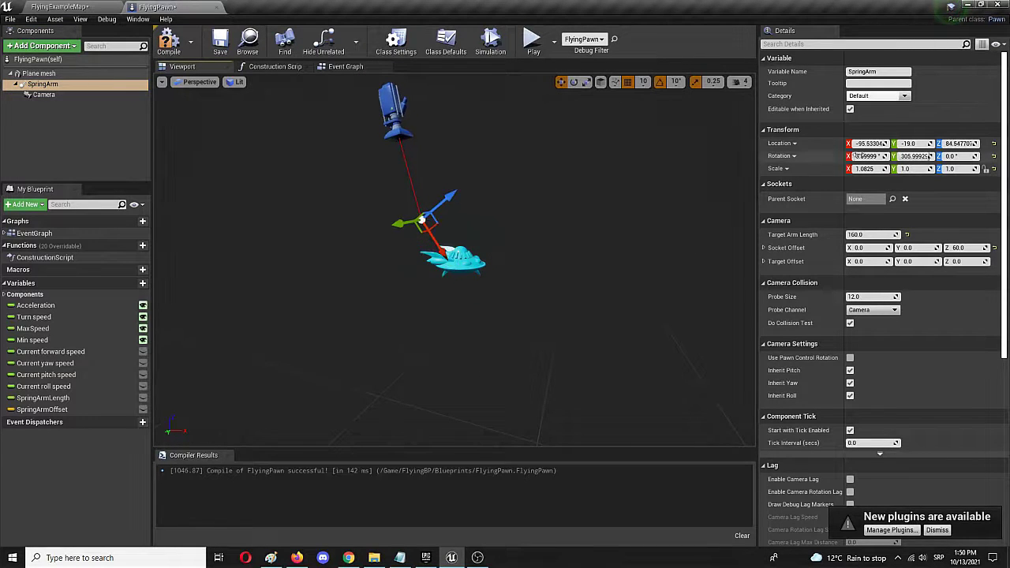
drag(915, 155, 896, 155)
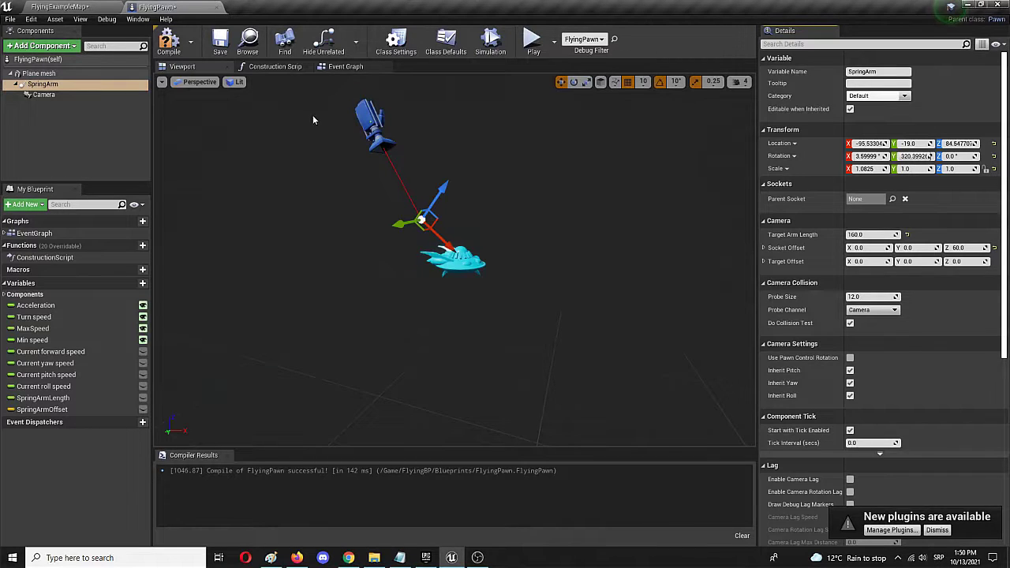
drag(444, 251, 423, 232)
mouse_move(900, 157)
mouse_down()
mouse_move(883, 156)
mouse_move(904, 156)
mouse_up()
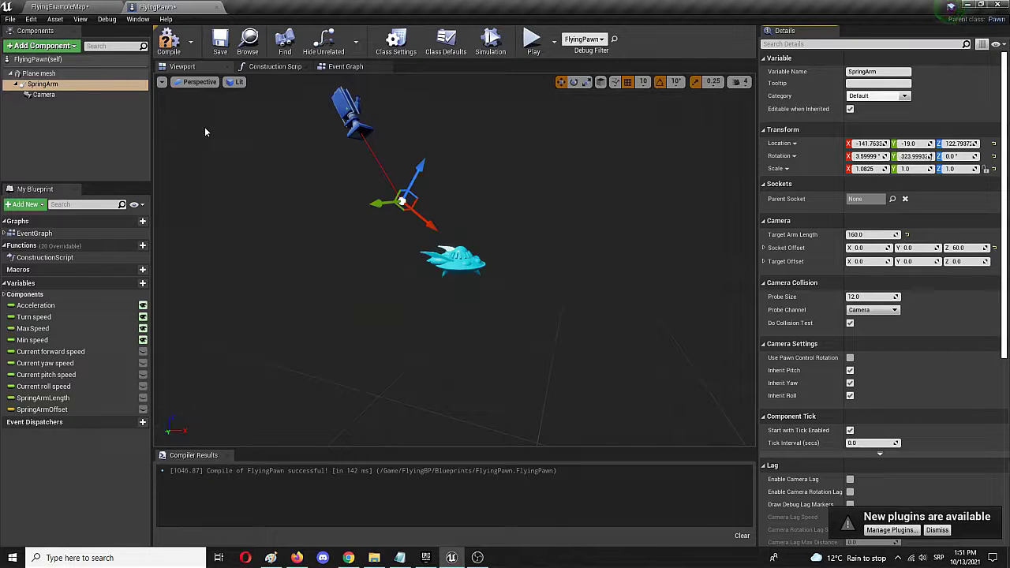
Compile the FlyingPawn blueprint, play-test the new camera angle in FlyingExampleMap, and end the play session
click(168, 42)
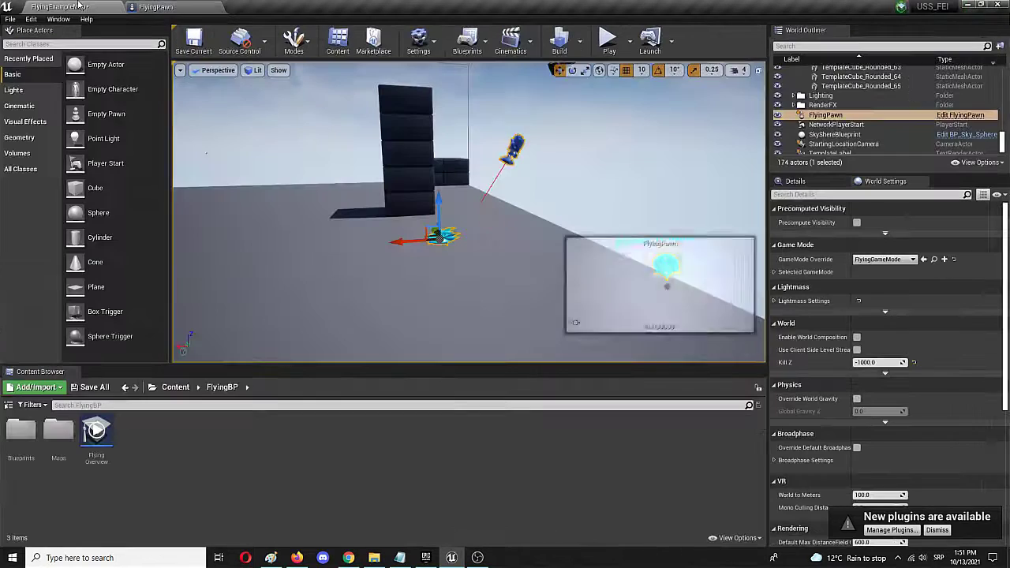
click(60, 7)
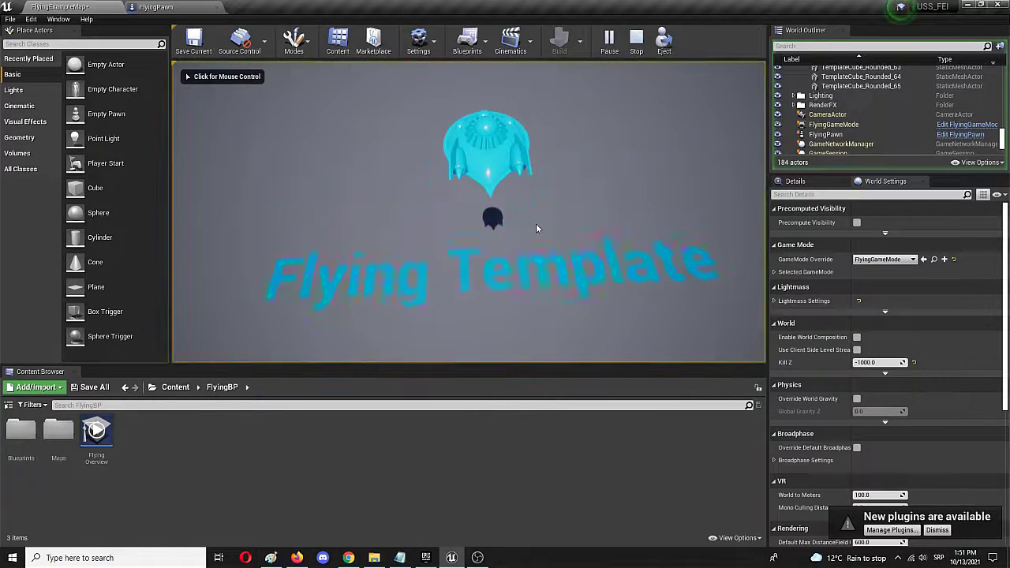
click(536, 224)
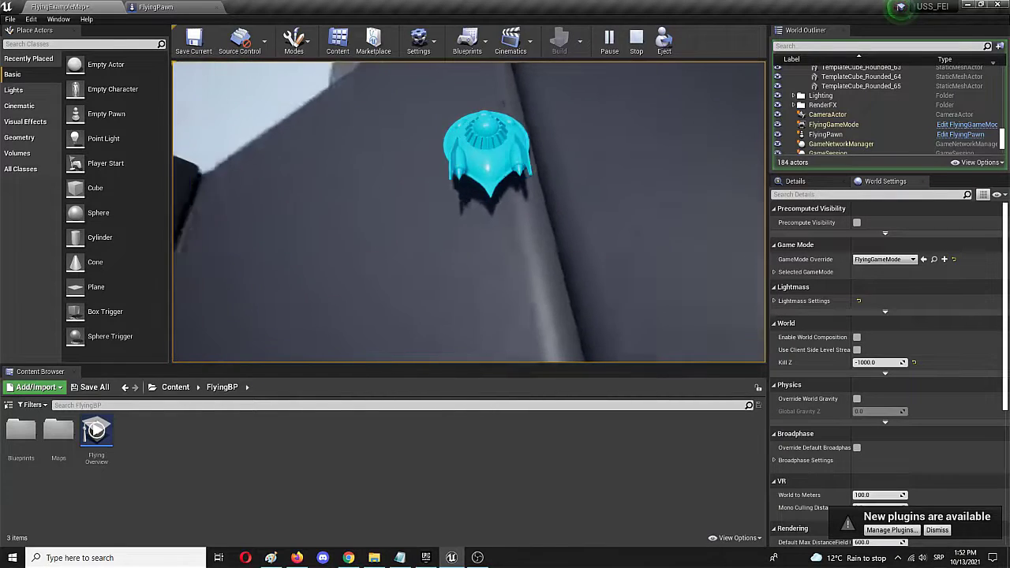
key(Escape)
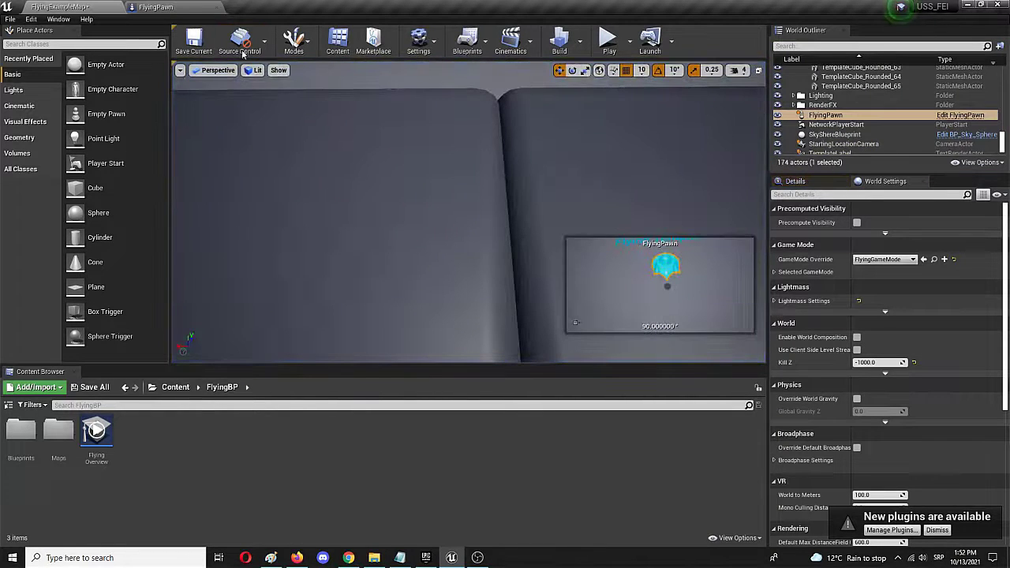
Return to the FlyingPawn blueprint and shift the Camera component to a Y location of -10
click(156, 6)
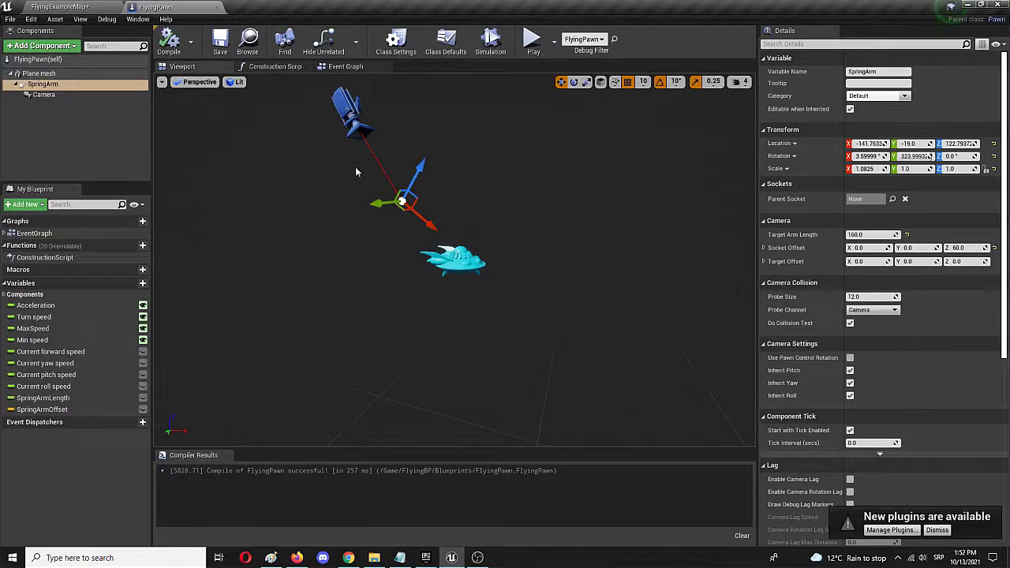
click(359, 126)
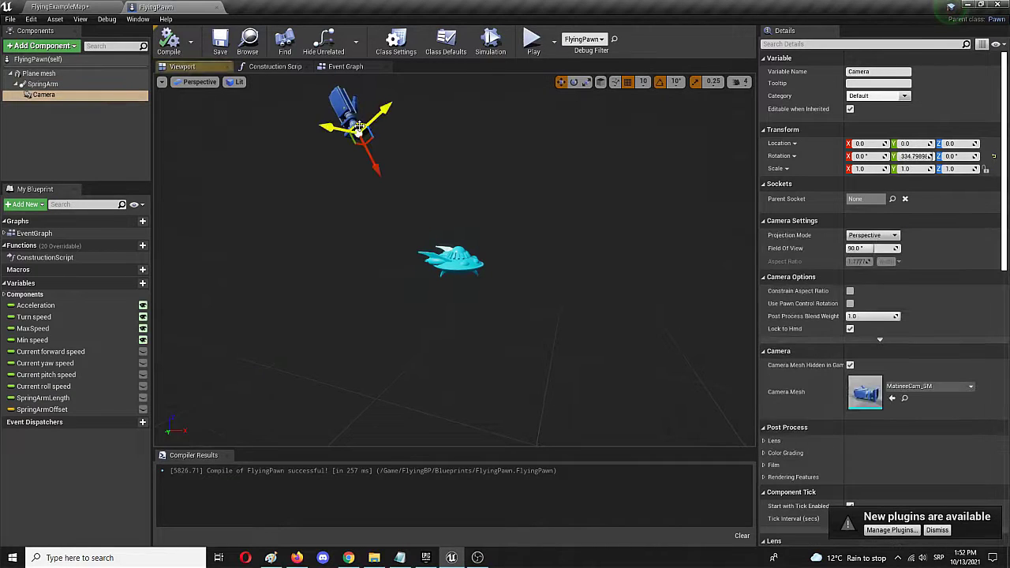
drag(358, 133, 362, 134)
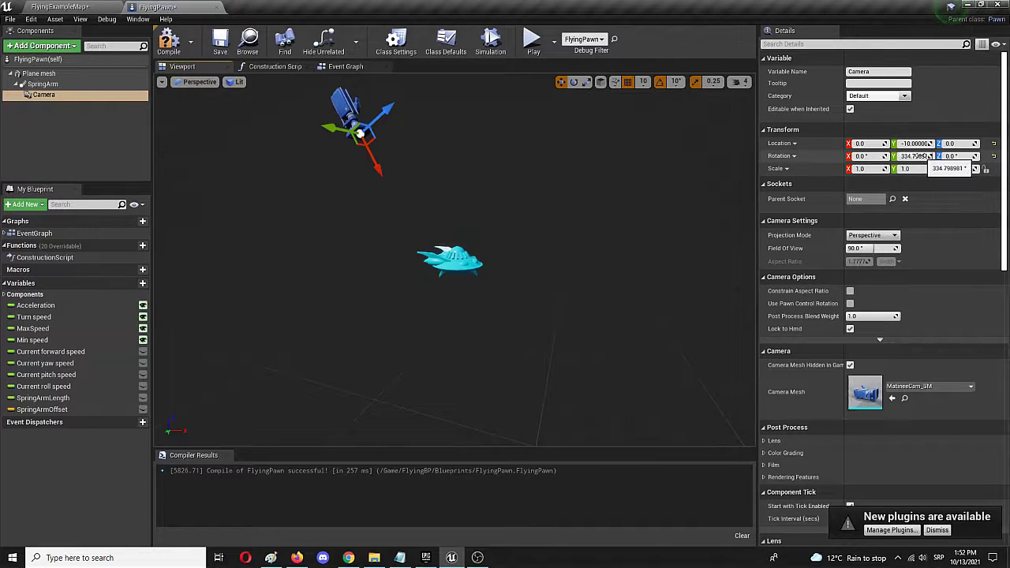
Adjust the Camera component's Y rotation to about 345.6° and compile the FlyingPawn blueprint
mouse_move(915, 155)
mouse_down()
mouse_move(892, 155)
mouse_move(921, 156)
mouse_up()
click(164, 46)
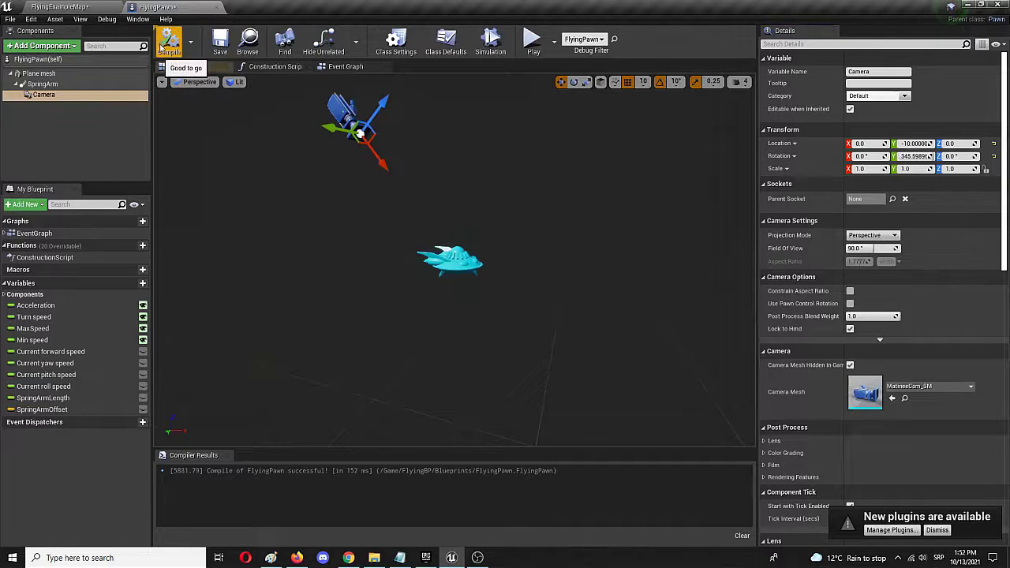
Save FlyingExampleMap and play-test the ship's camera view in it, ending the session back in the FlyingPawn blueprint
click(52, 5)
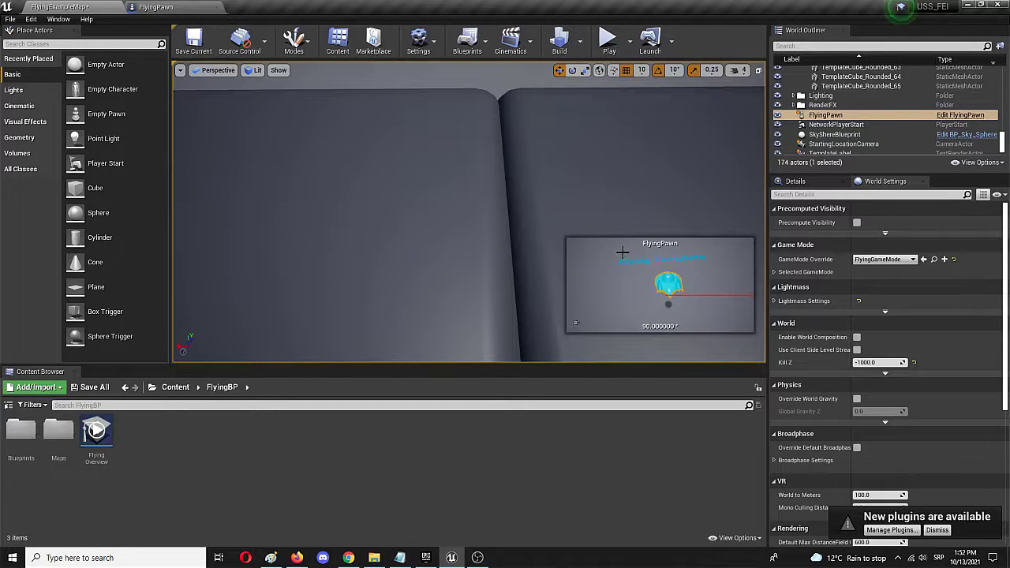
key(ctrl+s)
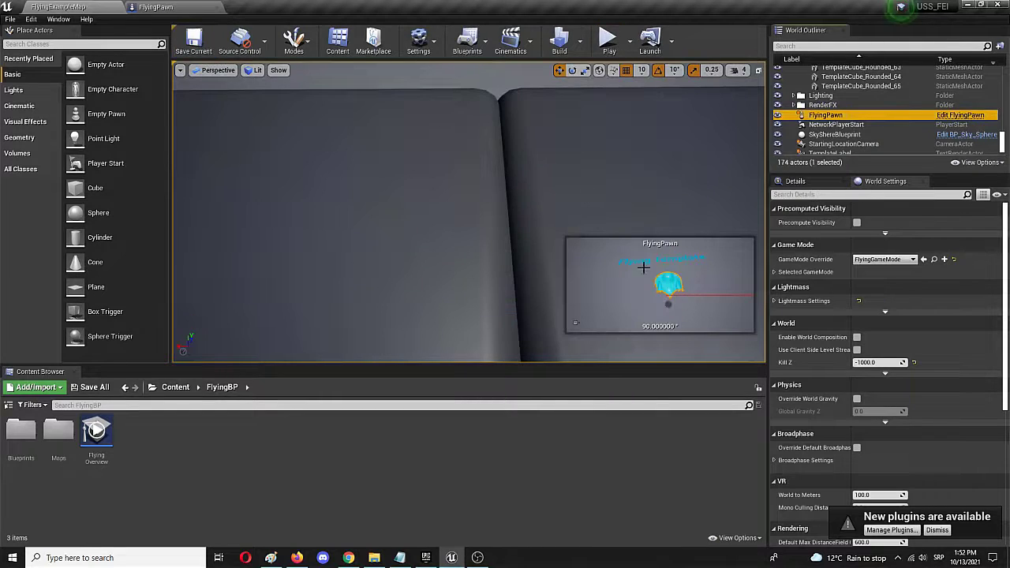
click(609, 38)
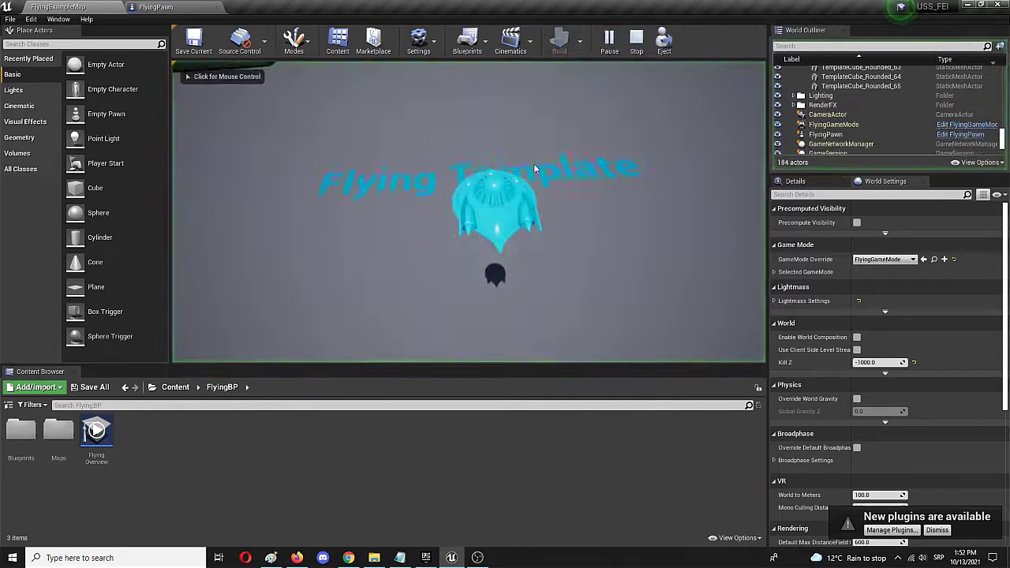
click(600, 127)
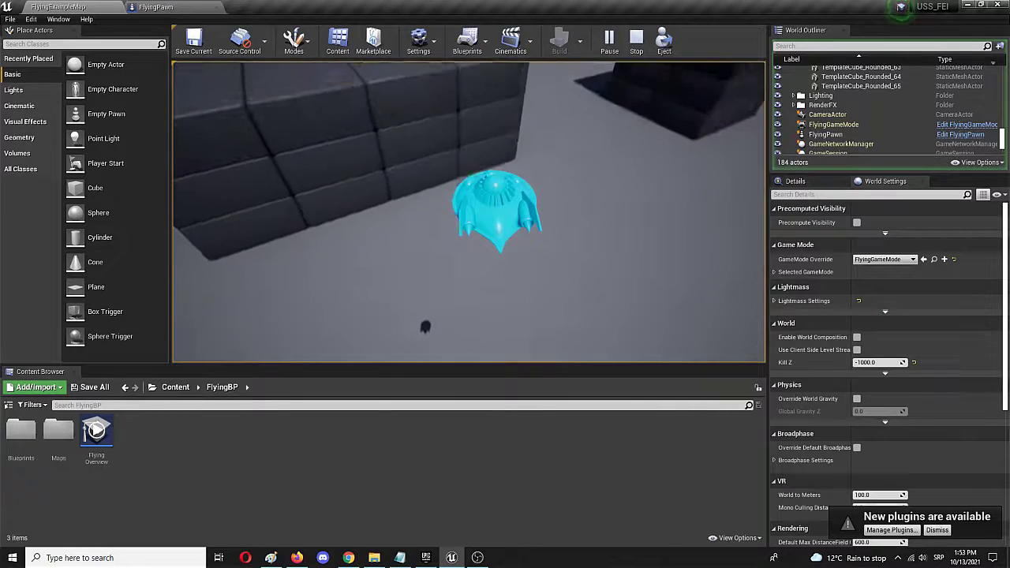
key(Escape)
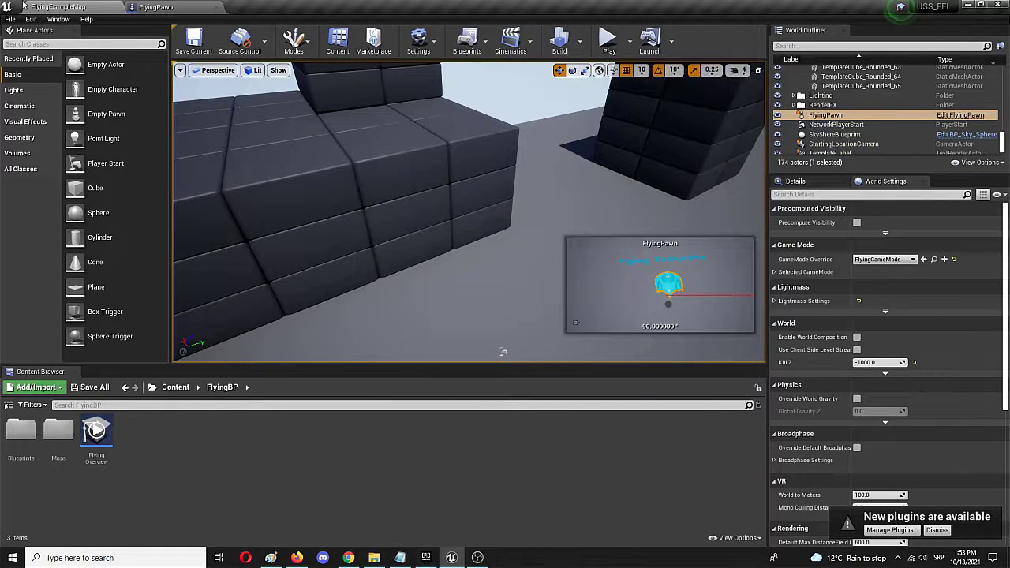
click(155, 7)
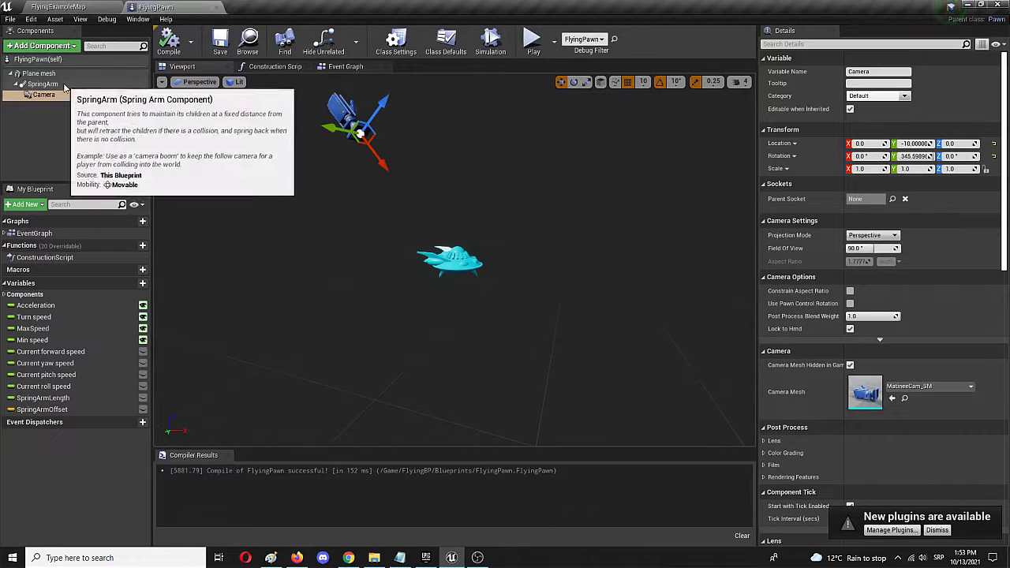